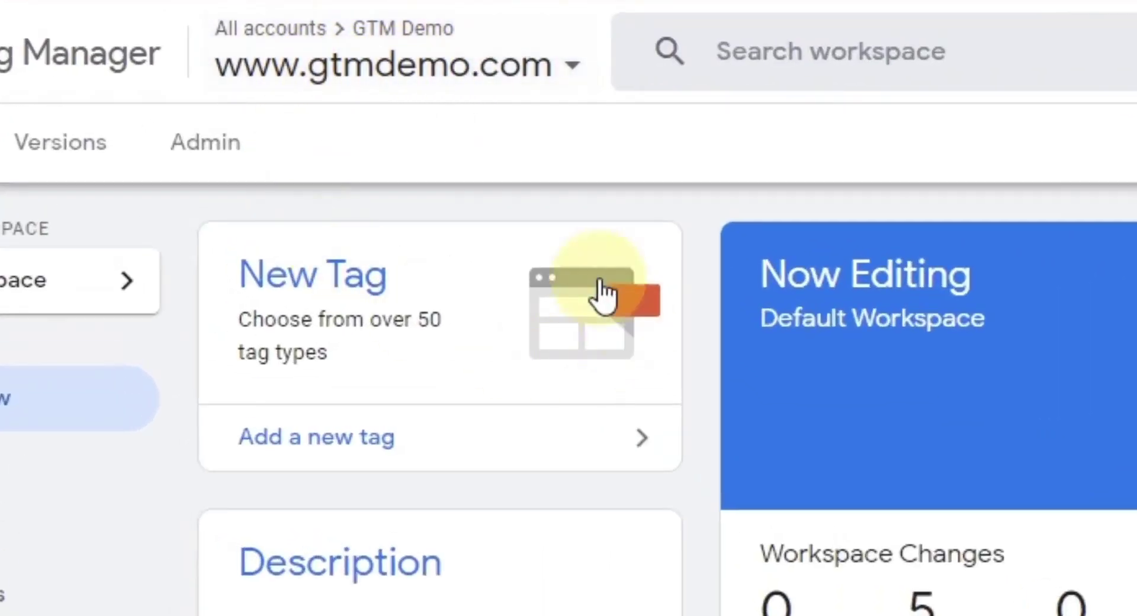
Start a container import and choose GTM-UniversalAnalytics.json from the data folder of the m2-google-tag-manager-pro-master extension on the Desktop.
click(213, 149)
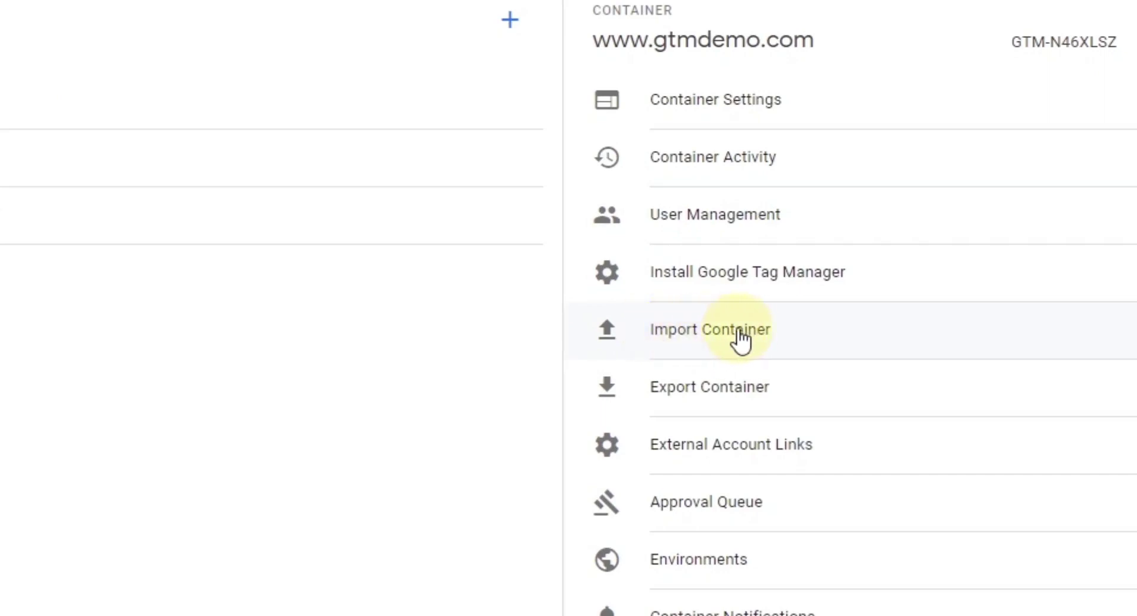
click(722, 340)
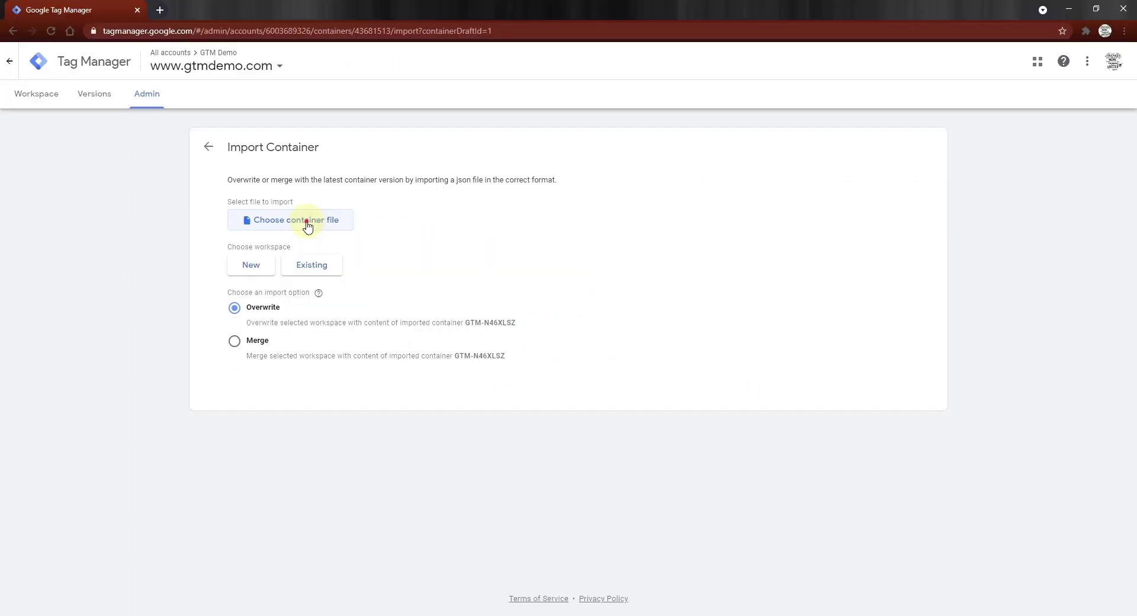
click(307, 225)
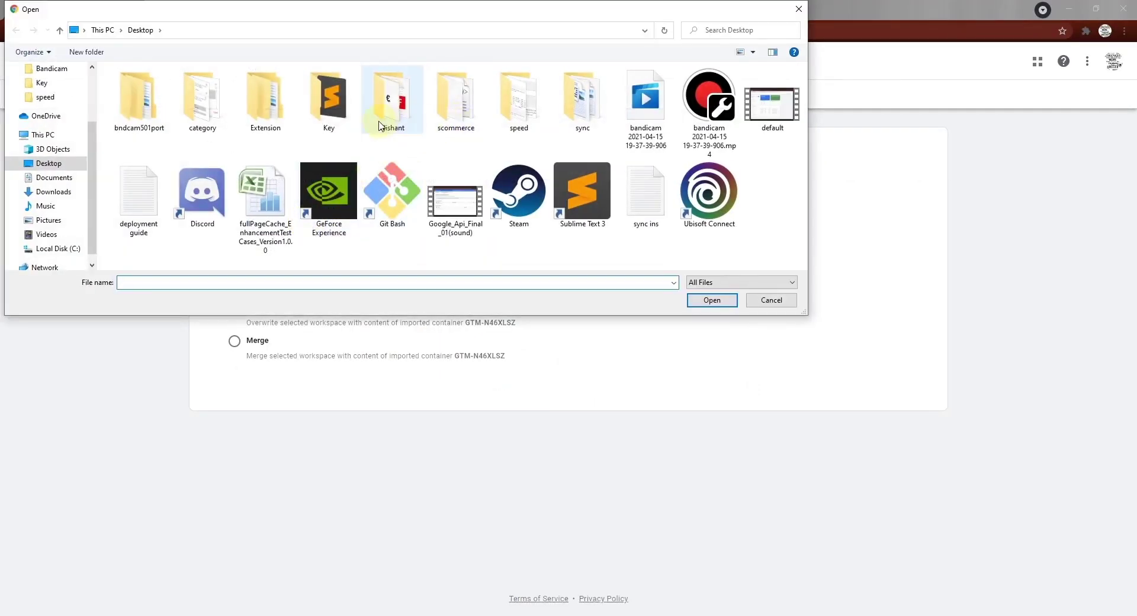
double_click(266, 121)
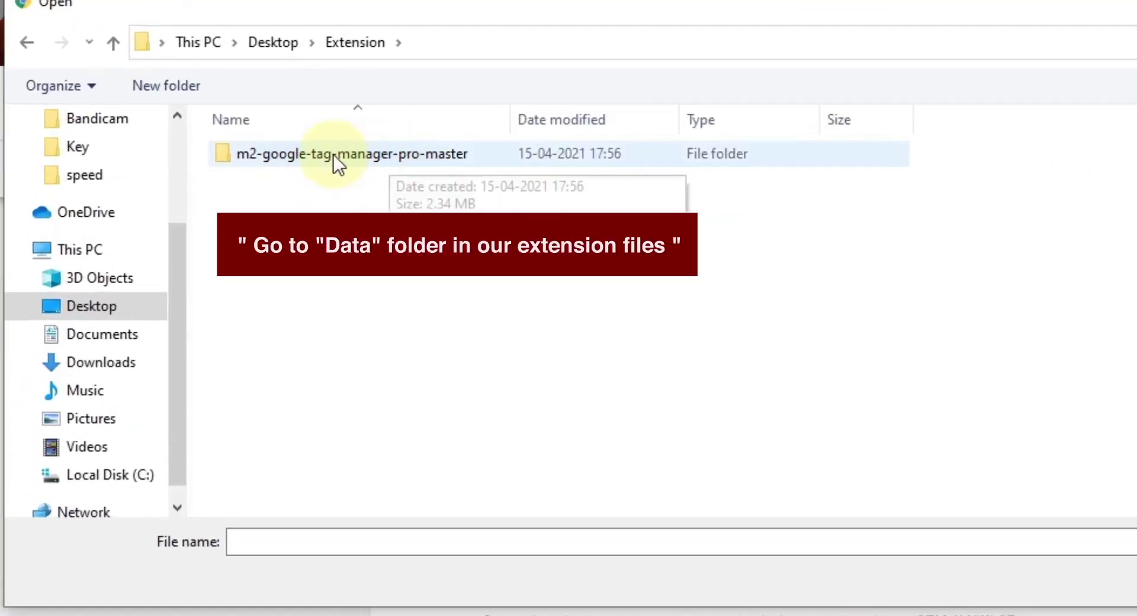
double_click(384, 154)
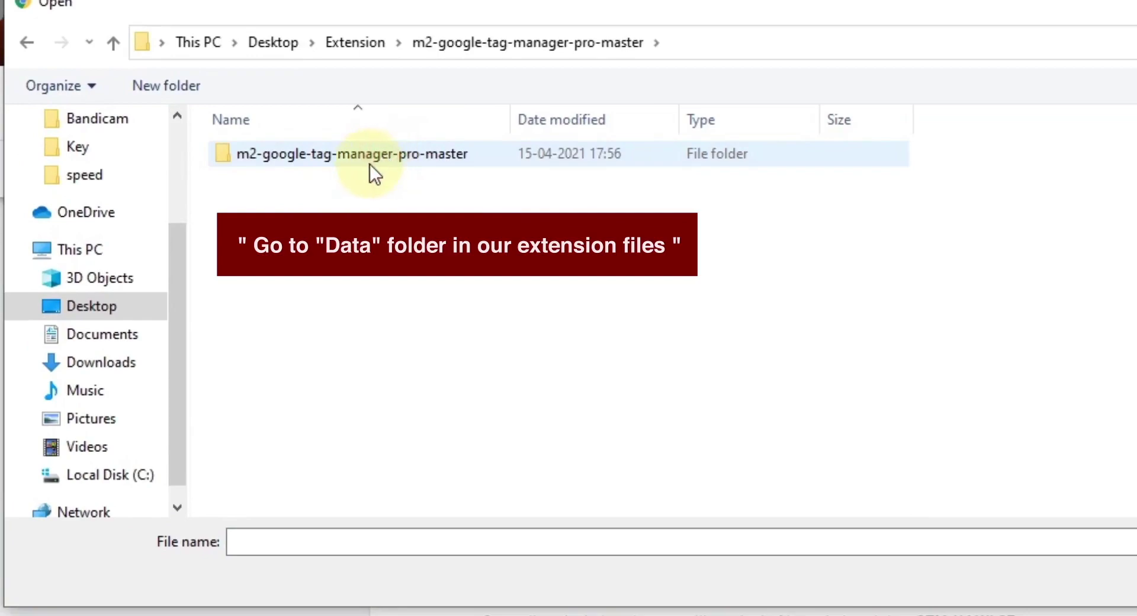
double_click(374, 161)
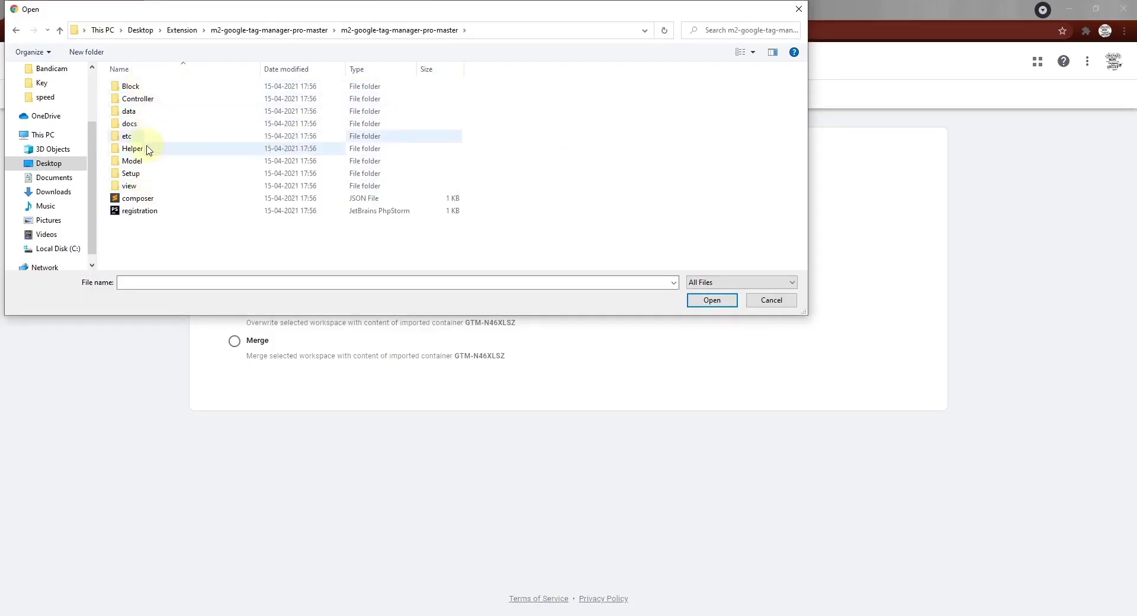
double_click(131, 112)
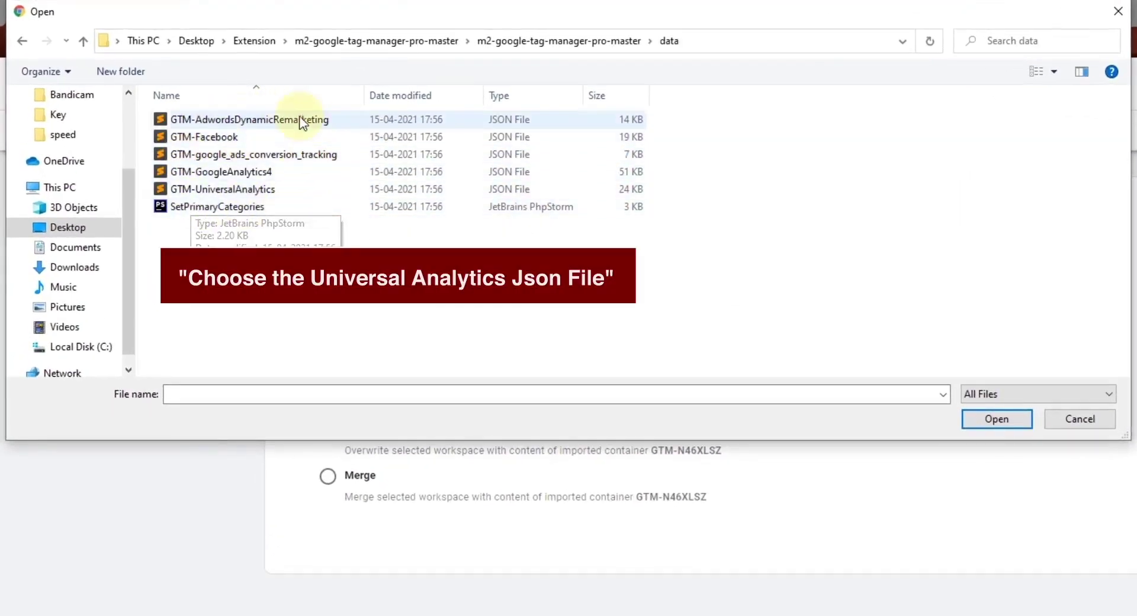
click(240, 190)
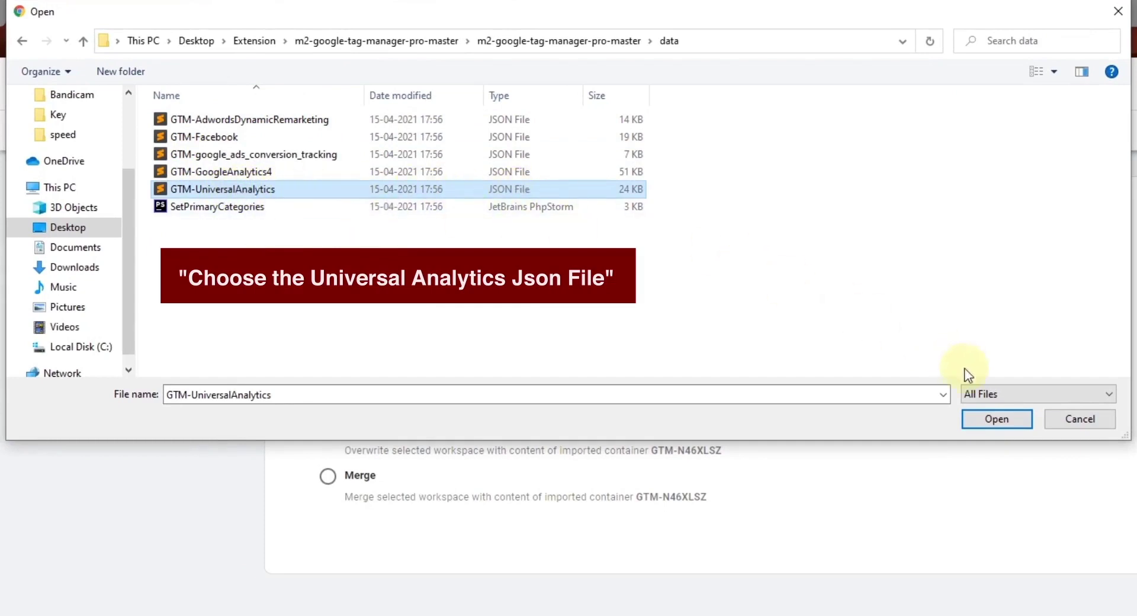
click(997, 419)
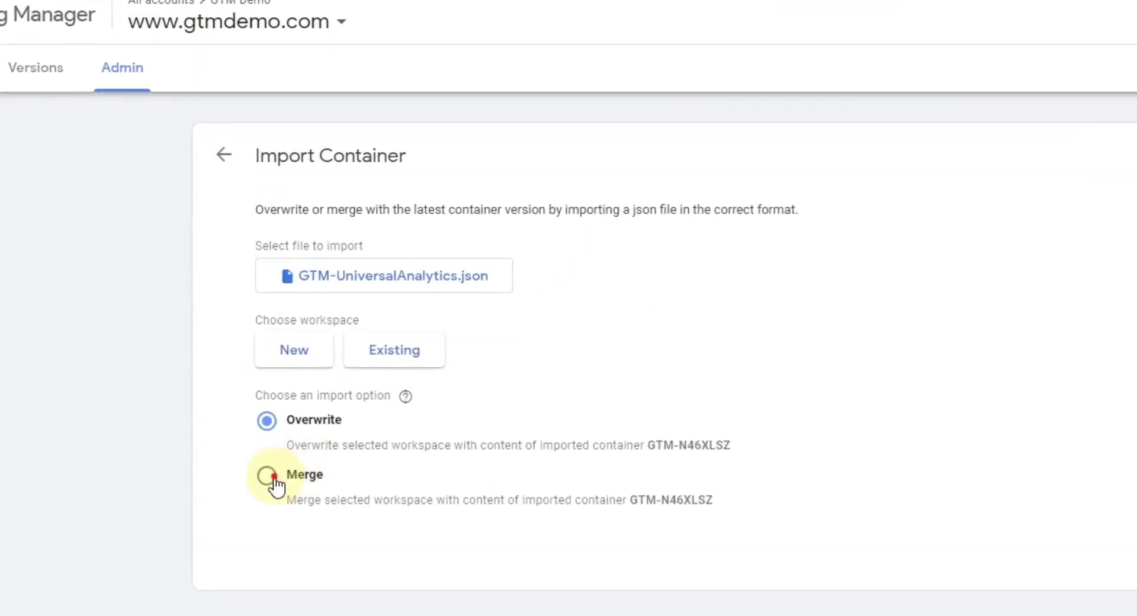
Merge the import into the existing Default Workspace, renaming conflicting tags, triggers, and variables, and confirm it.
click(273, 477)
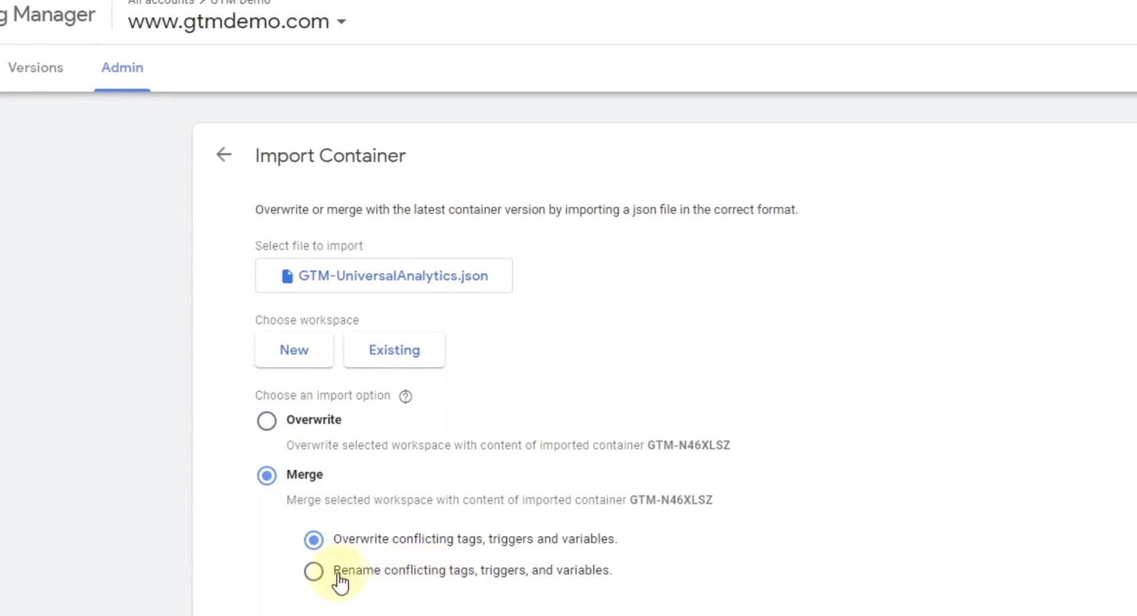
click(315, 572)
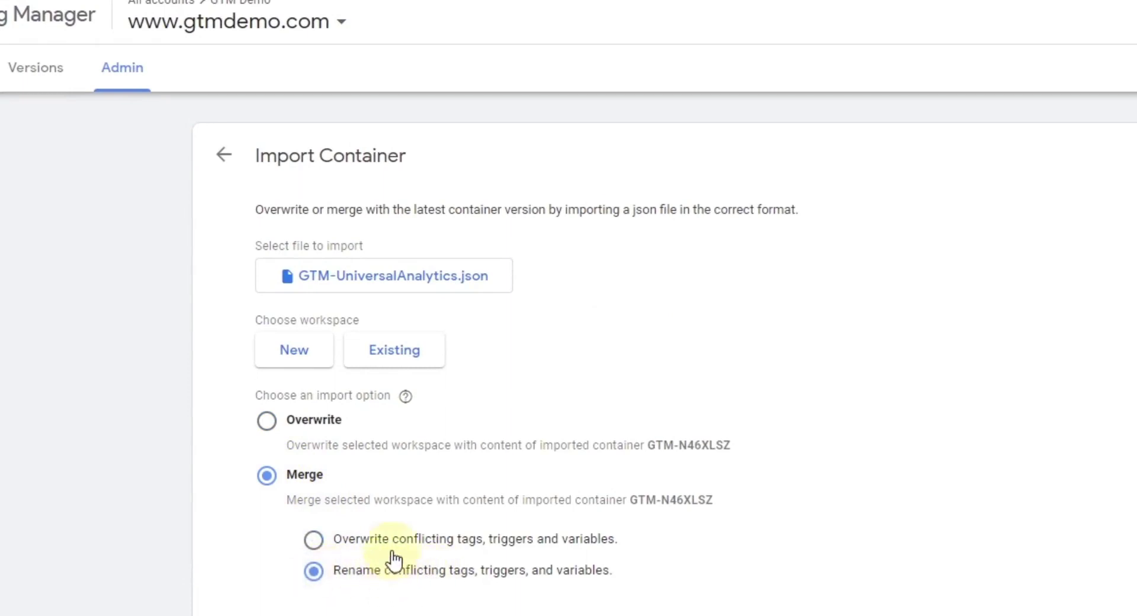
click(396, 351)
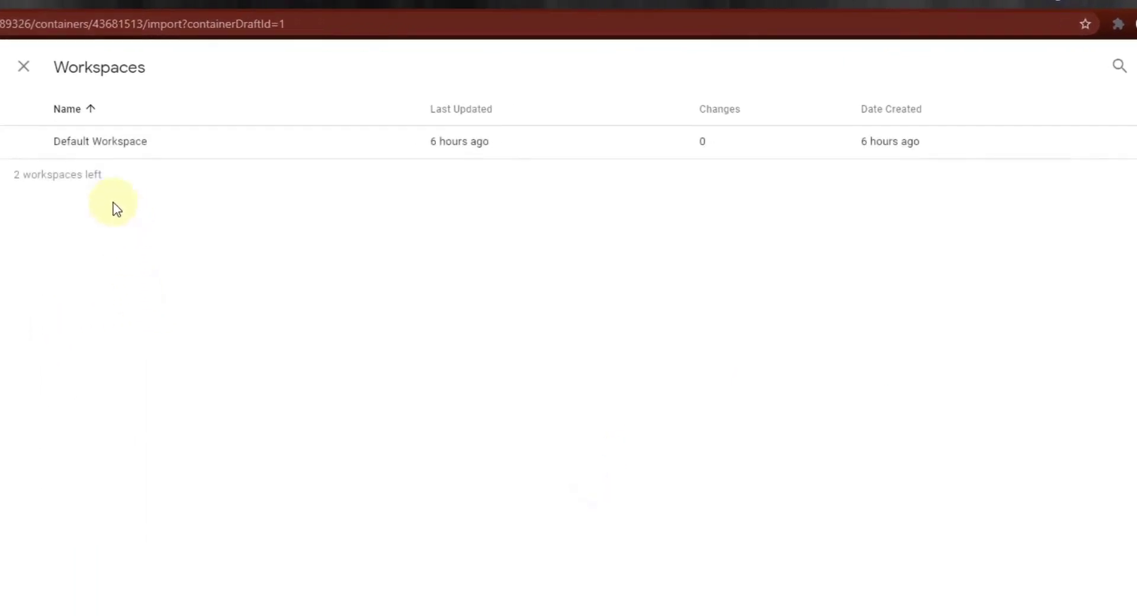
click(114, 147)
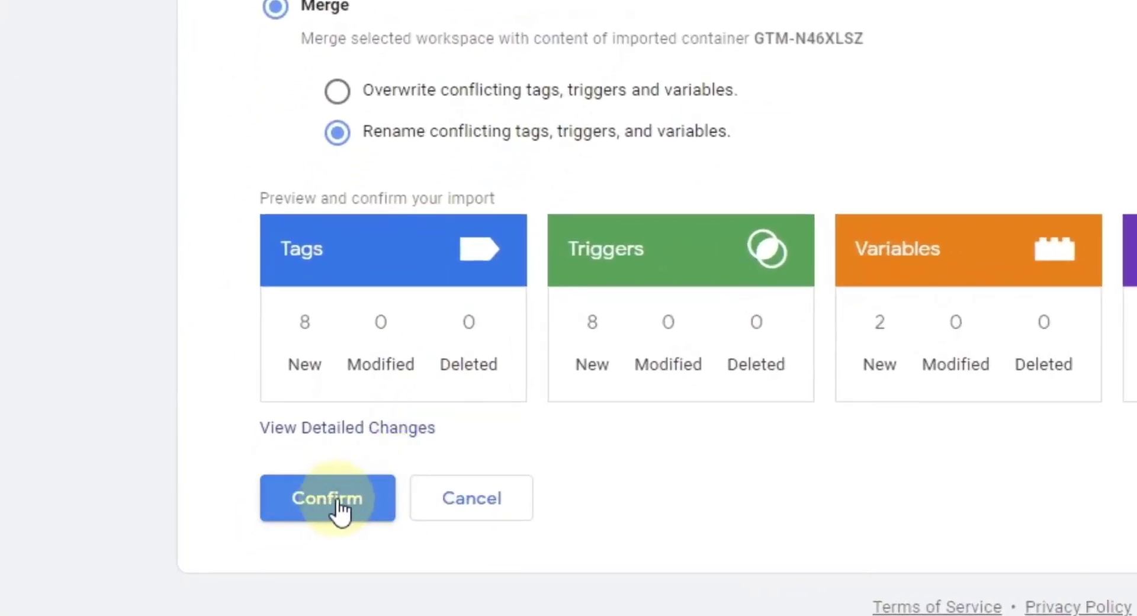
click(335, 506)
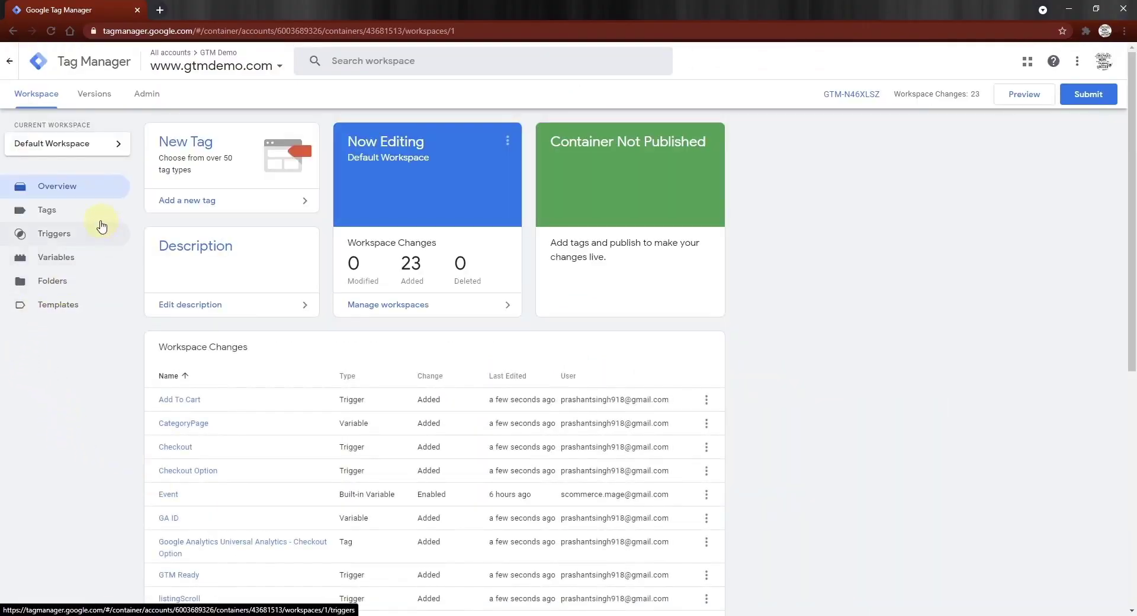
Review the workspace's imported tags, triggers and variables.
click(51, 214)
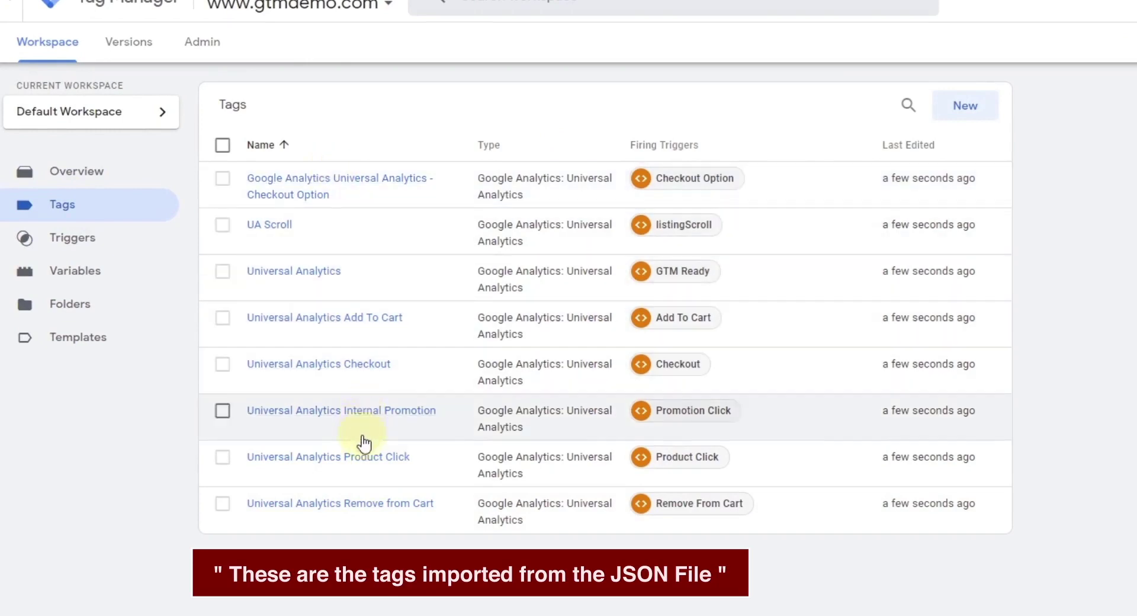
click(118, 249)
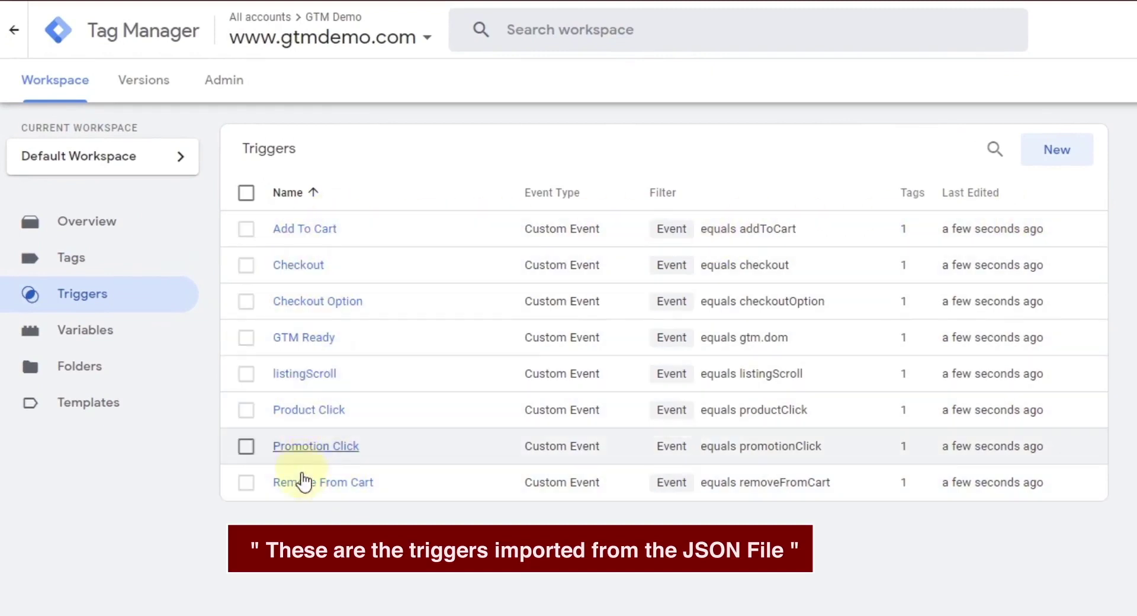
click(123, 337)
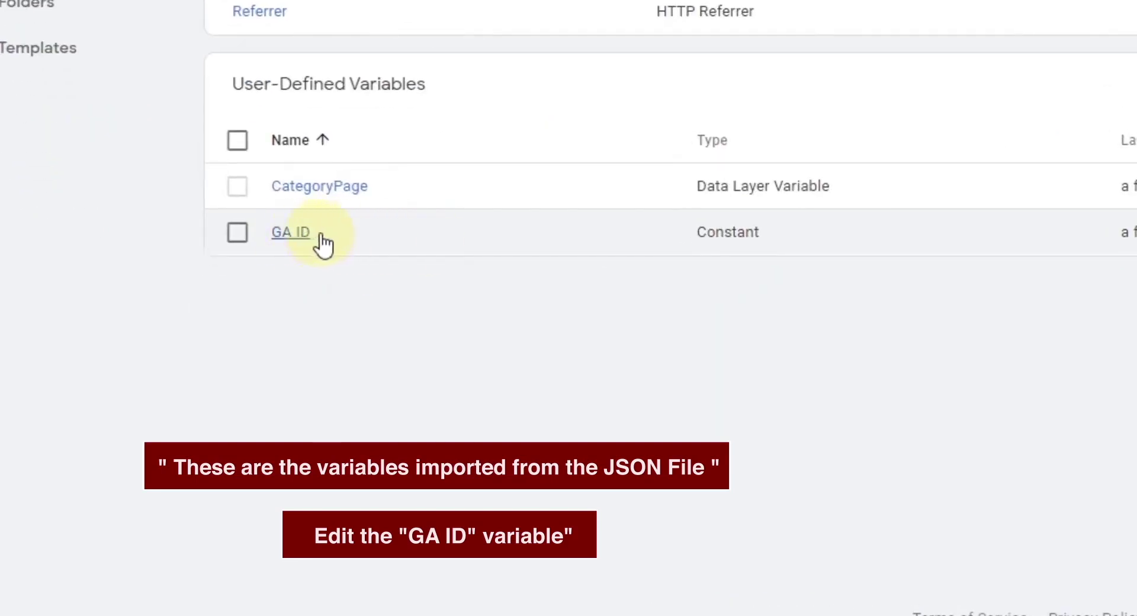
Open the GA ID variable's configuration for editing and select its placeholder value.
click(296, 234)
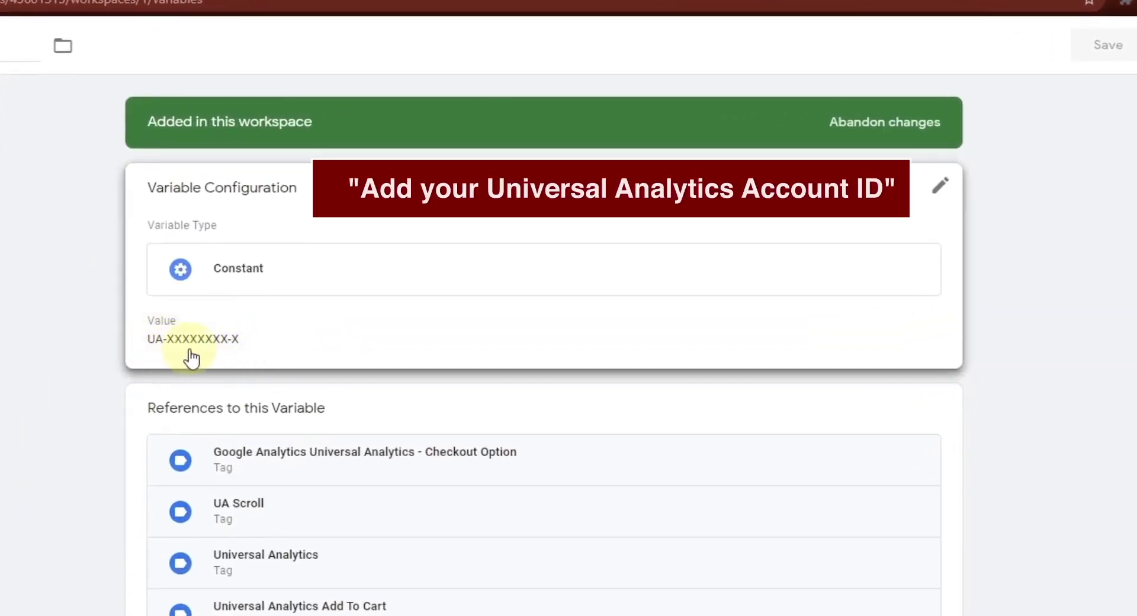
click(210, 343)
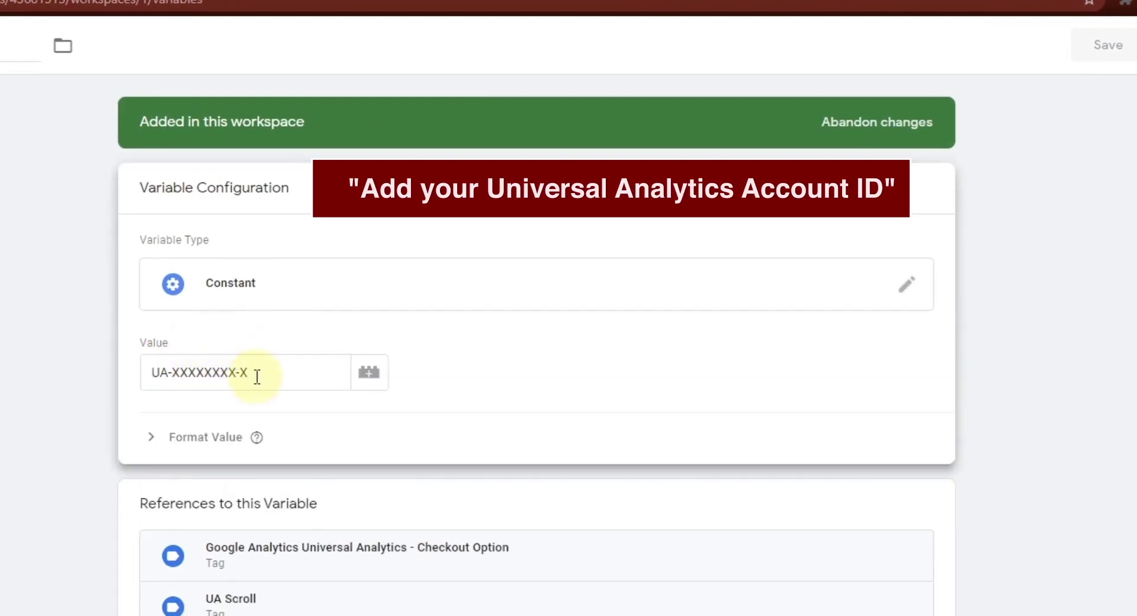
drag(266, 373, 181, 372)
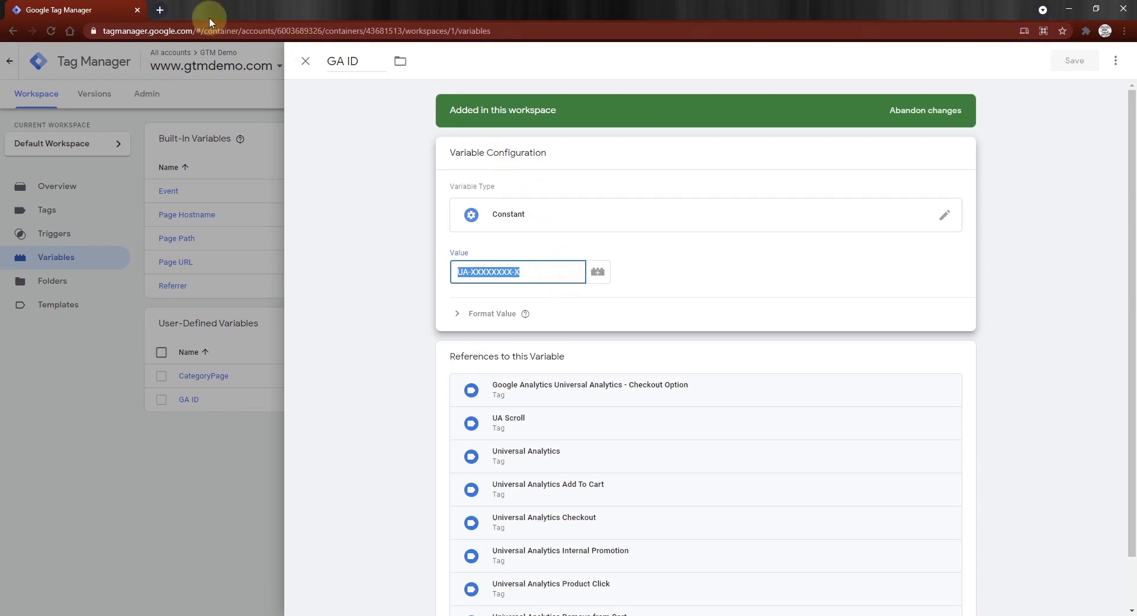
Open Google Analytics at analytics.google.com/analytics/web/ in a new browser tab and copy the tracking ID from the property's Tracking Code page.
click(160, 15)
text(analytics.google.com/analytics/web/)
key(Return)
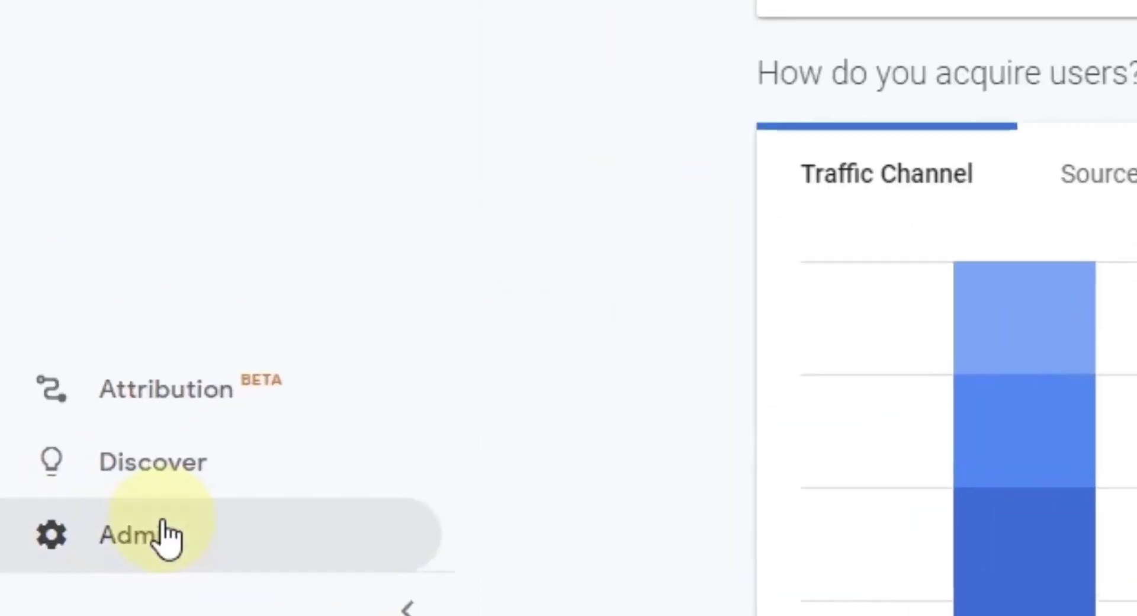
click(177, 528)
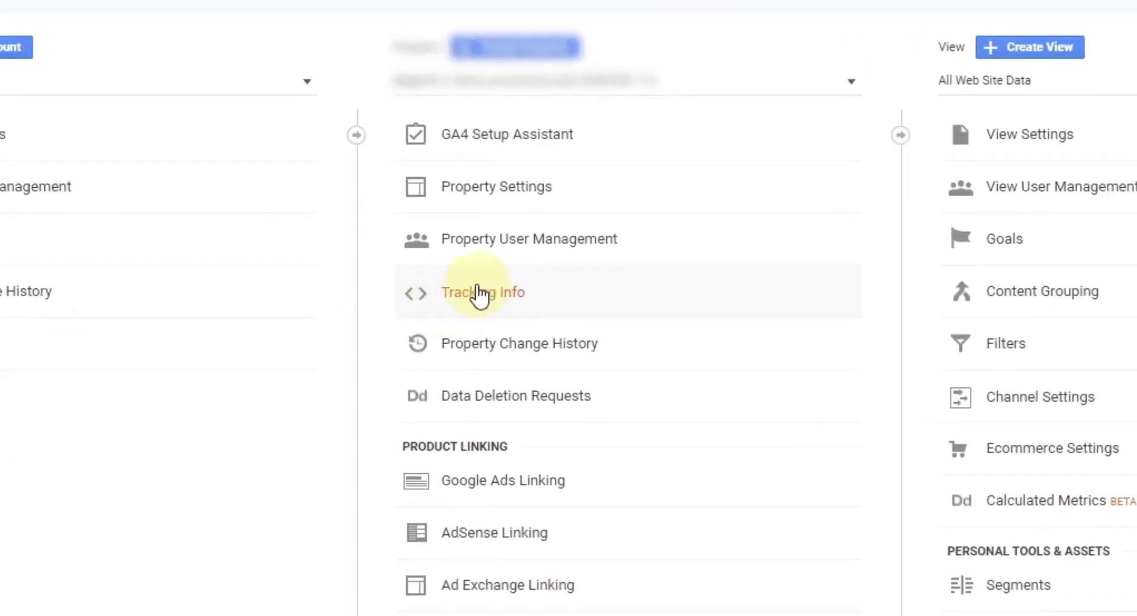
click(489, 298)
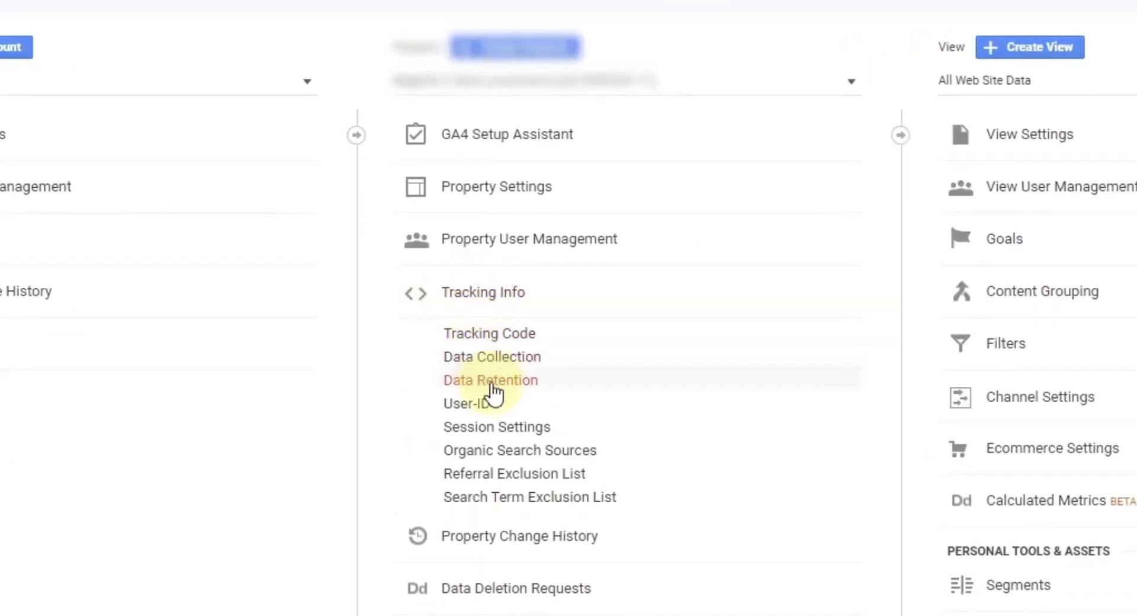
click(507, 335)
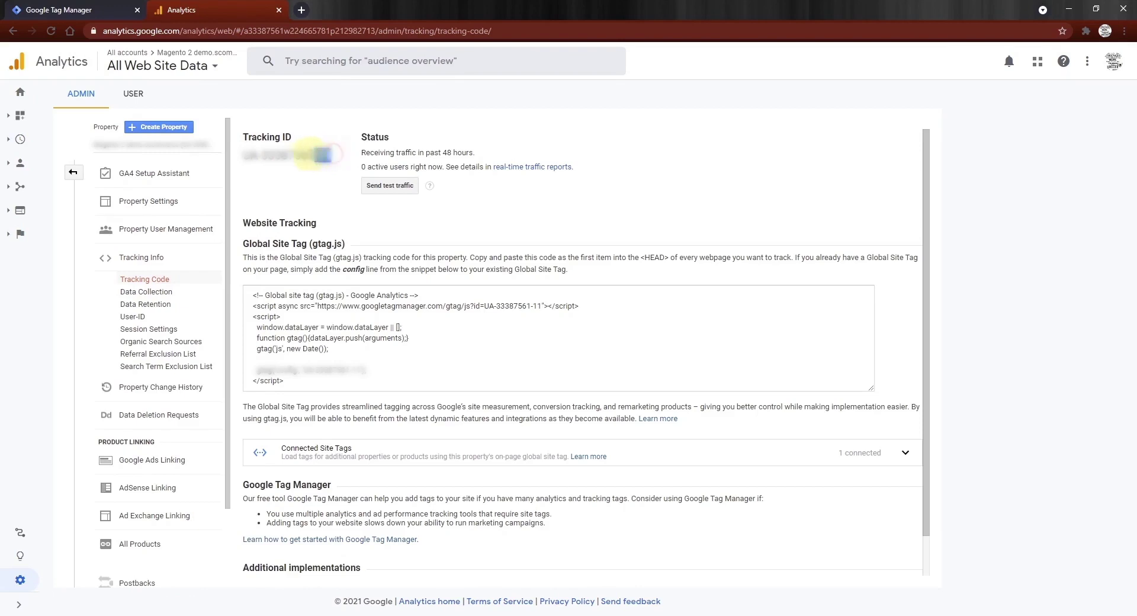
drag(309, 155, 256, 157)
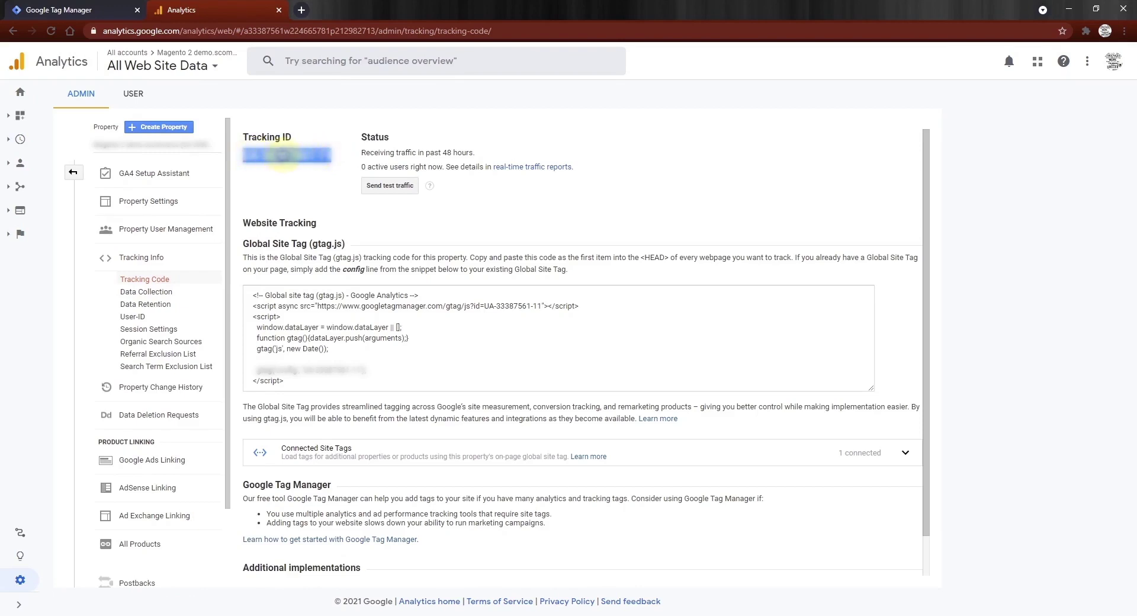
right_click(283, 155)
click(296, 165)
Return to Google Tag Manager, paste the copied tracking ID as the GA ID variable's value, and save the variable.
click(95, 7)
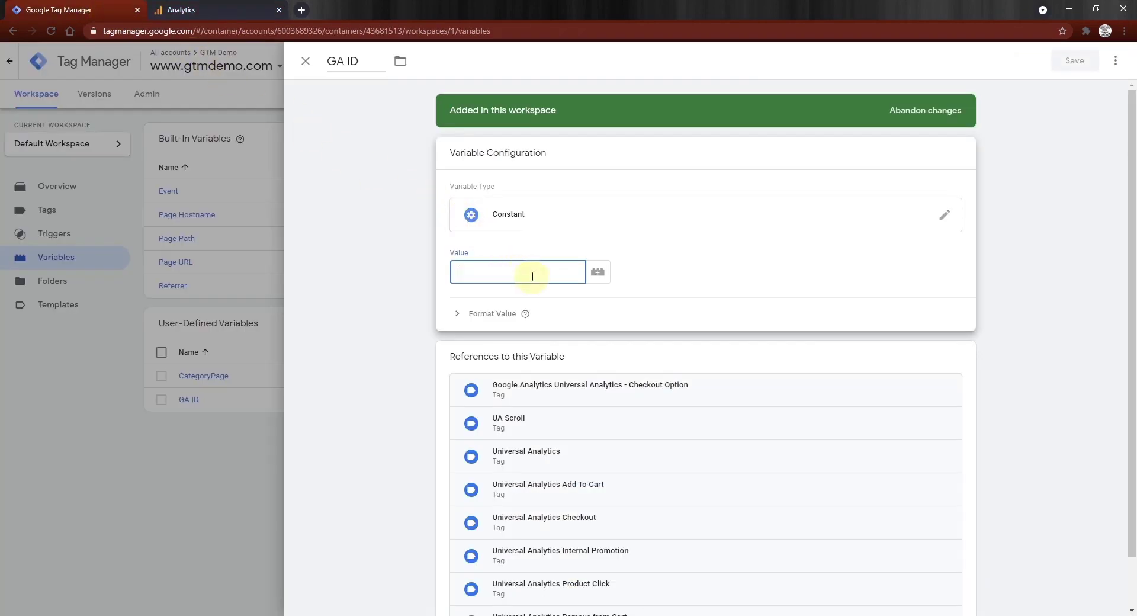
right_click(492, 271)
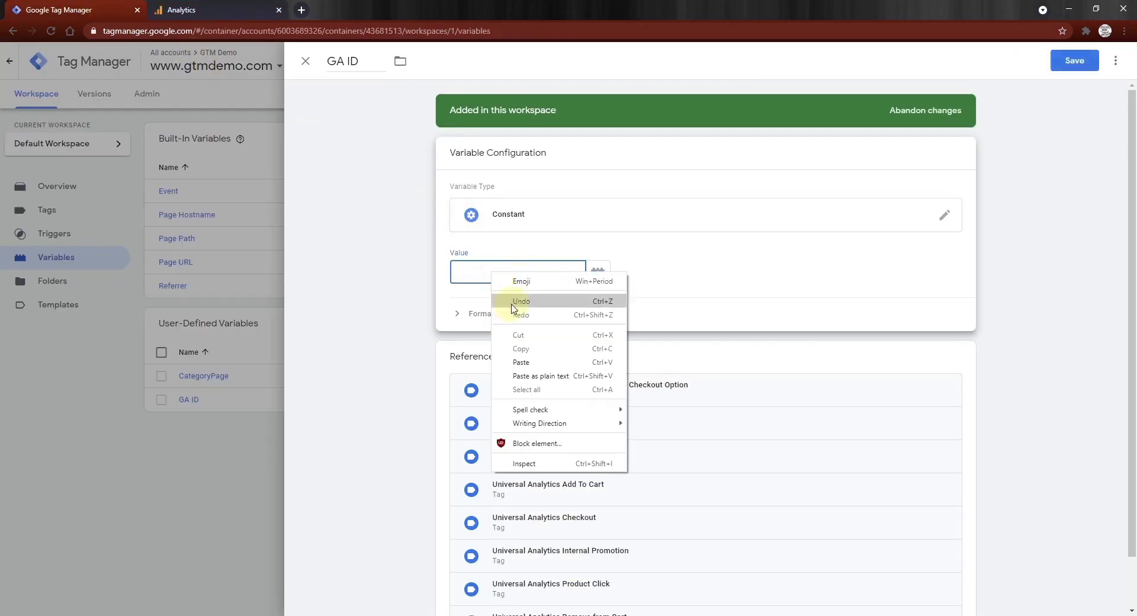
click(529, 361)
click(517, 287)
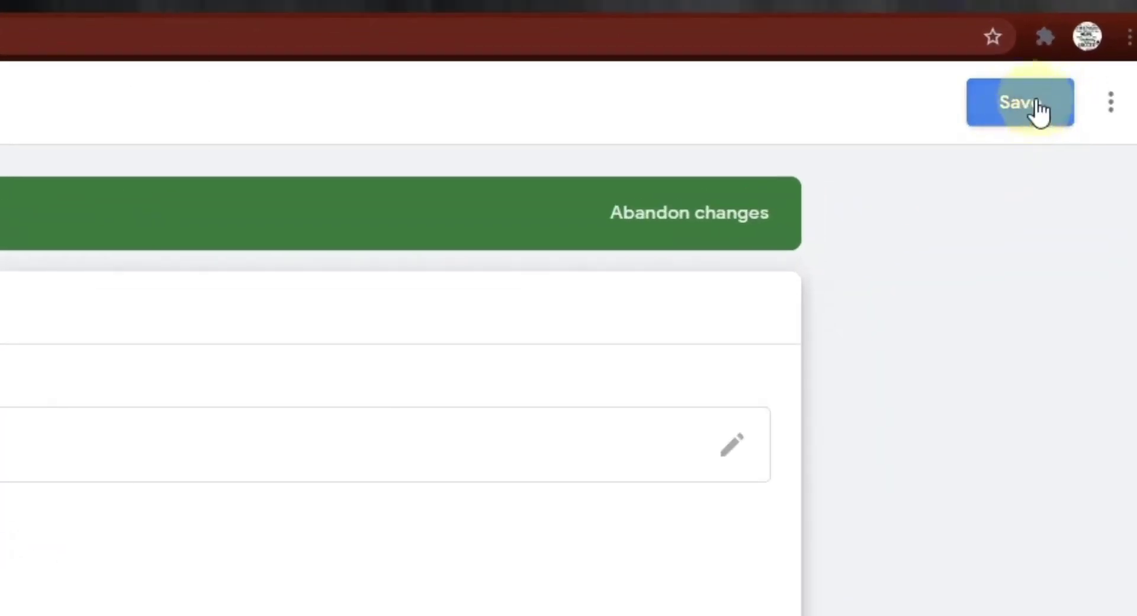
click(1037, 110)
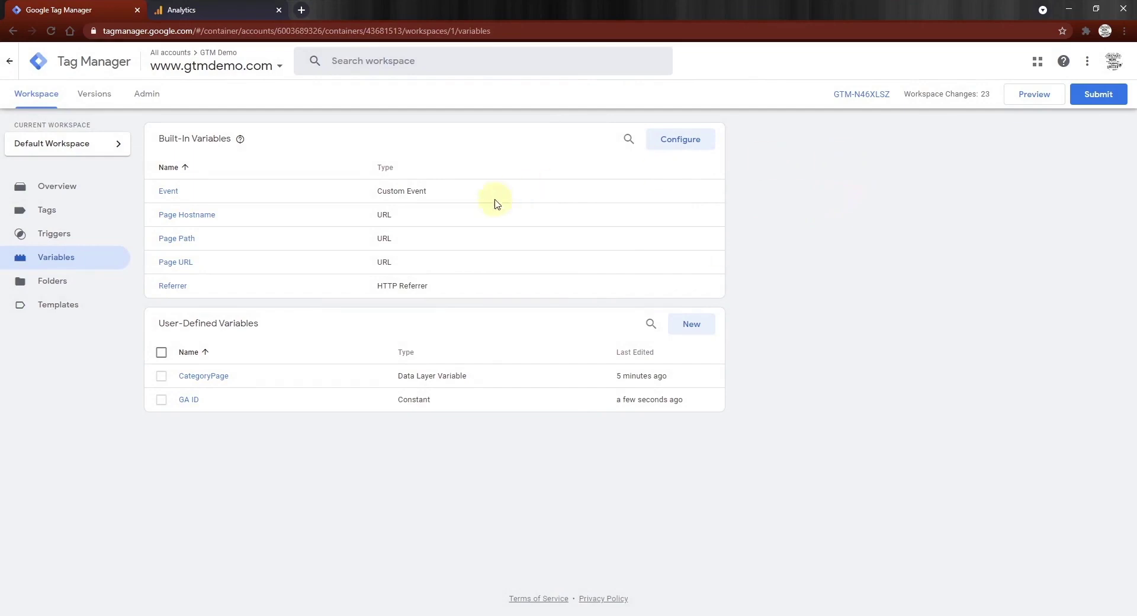
Publish the workspace changes as version "Universal Analytics" with the description "Universal Analytics Tags, Triggers, and Variables".
click(63, 188)
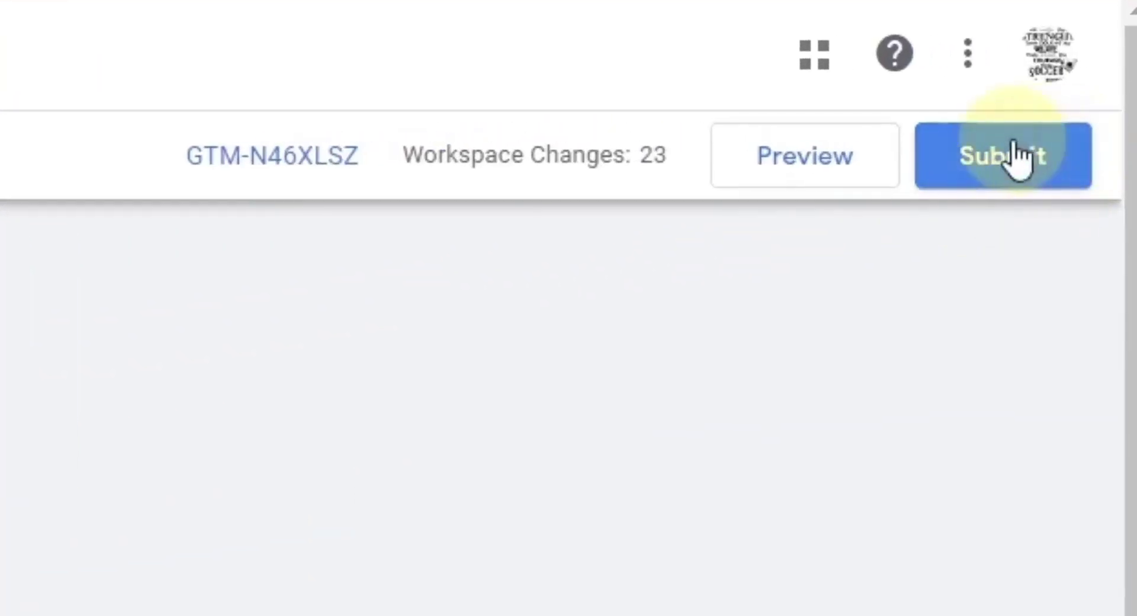
click(1000, 157)
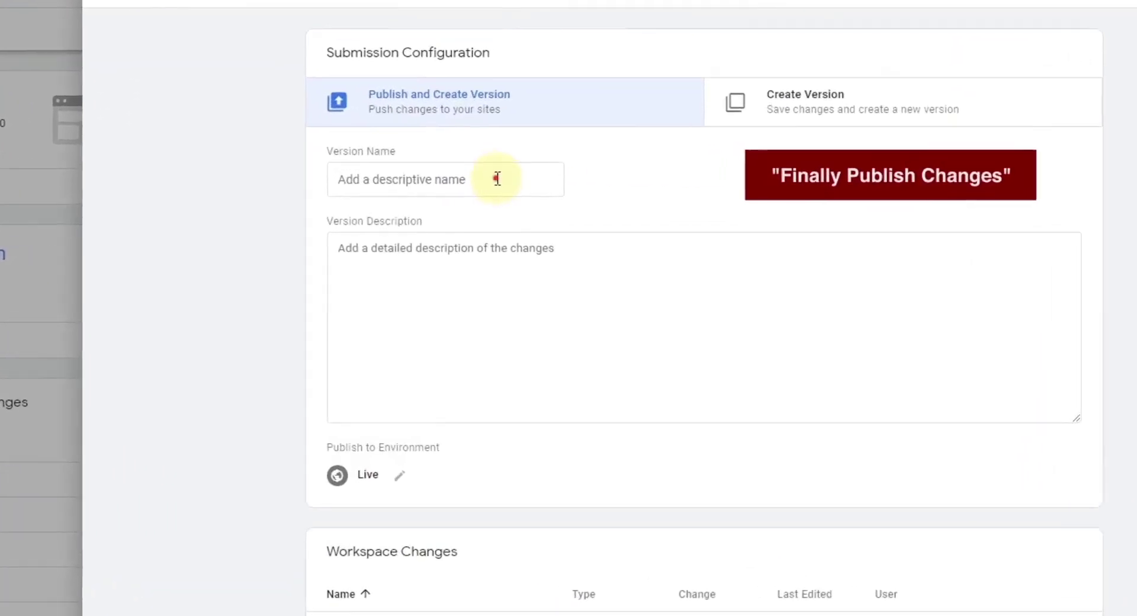
click(565, 195)
text(Universal Analytics)
click(479, 247)
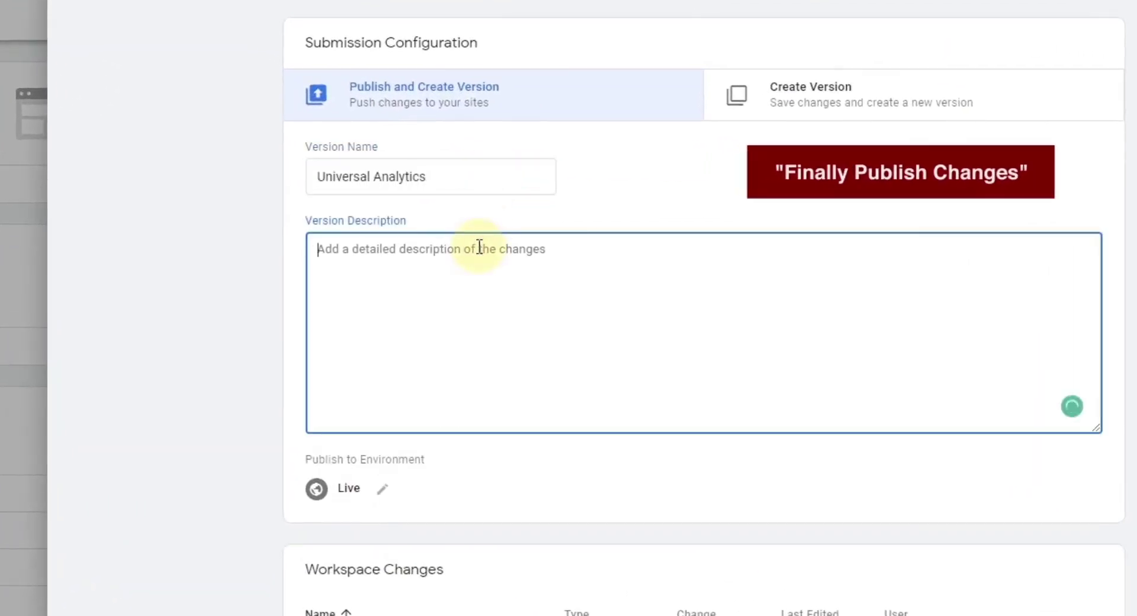
text(Universal Analytics Tags, Triggers, and Variables)
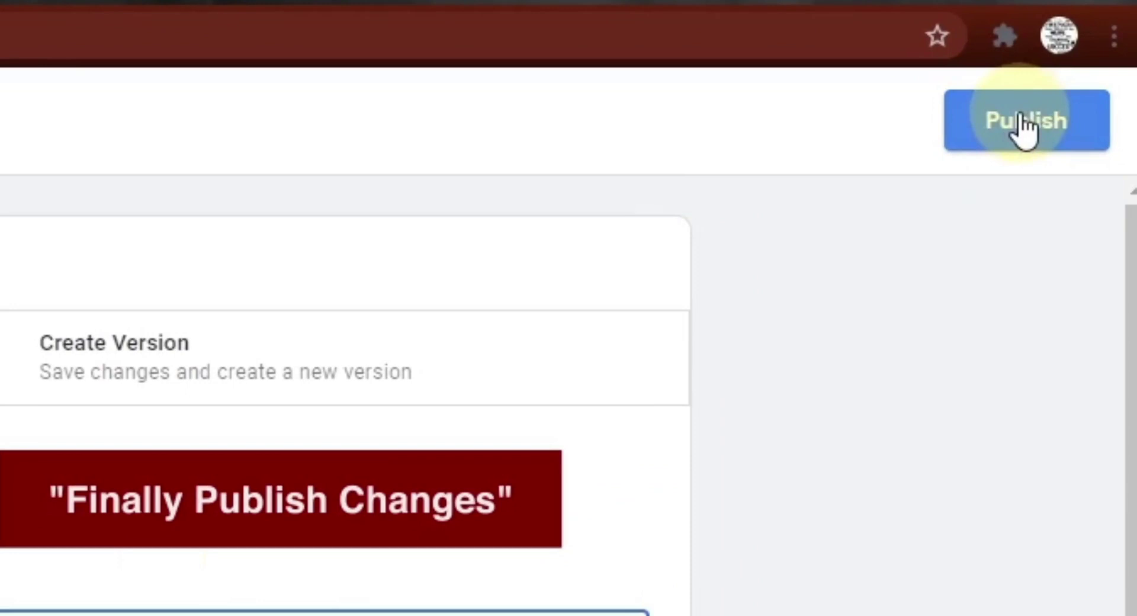
click(1025, 126)
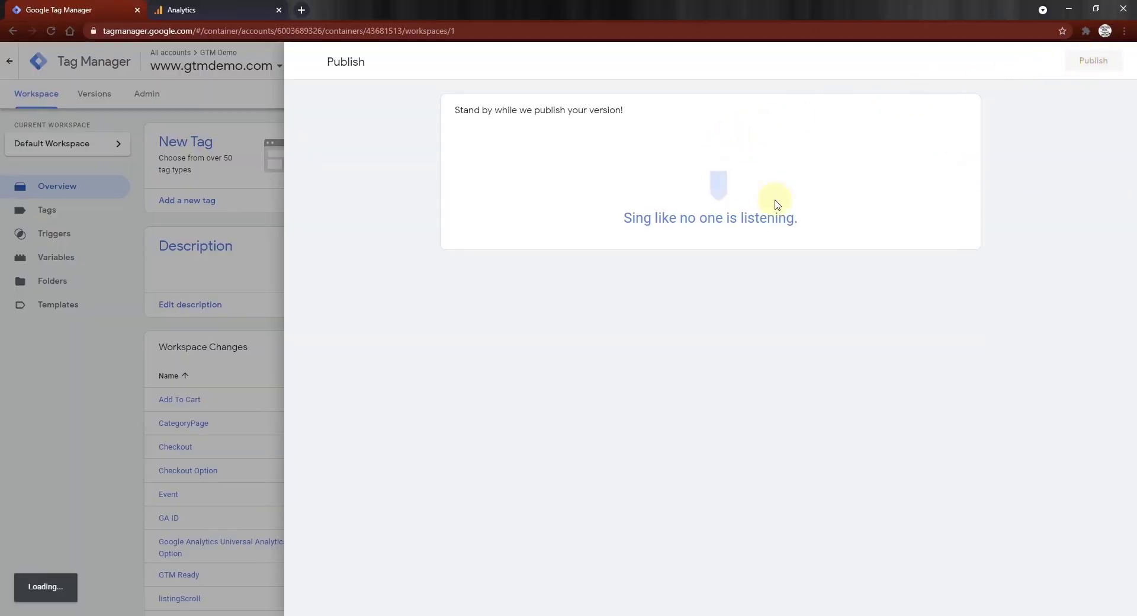